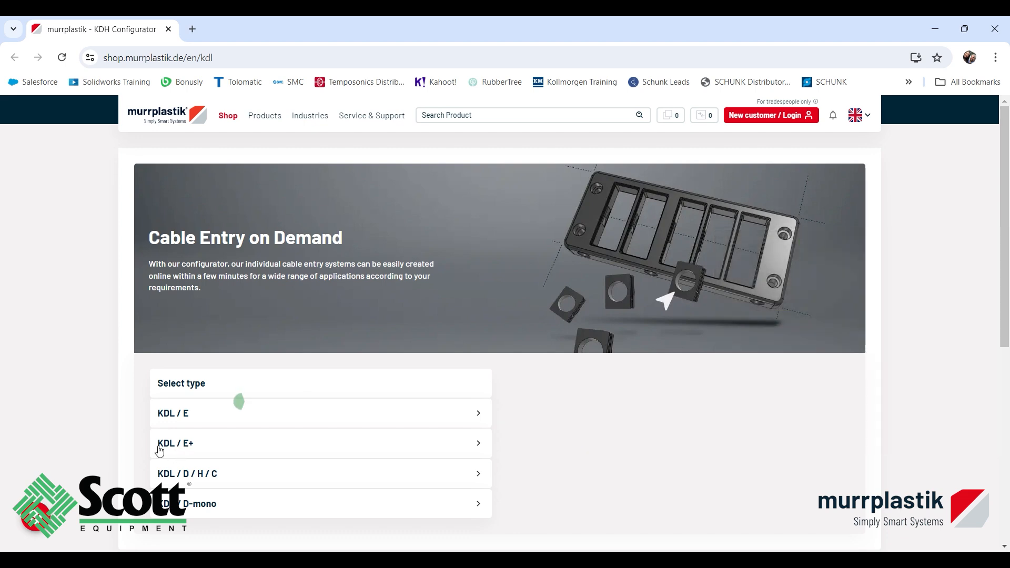
- Choose the KDL / E+ type and start configuring the size 24 frame (146 mm wide, 60 mm high)
left_click(187, 445)
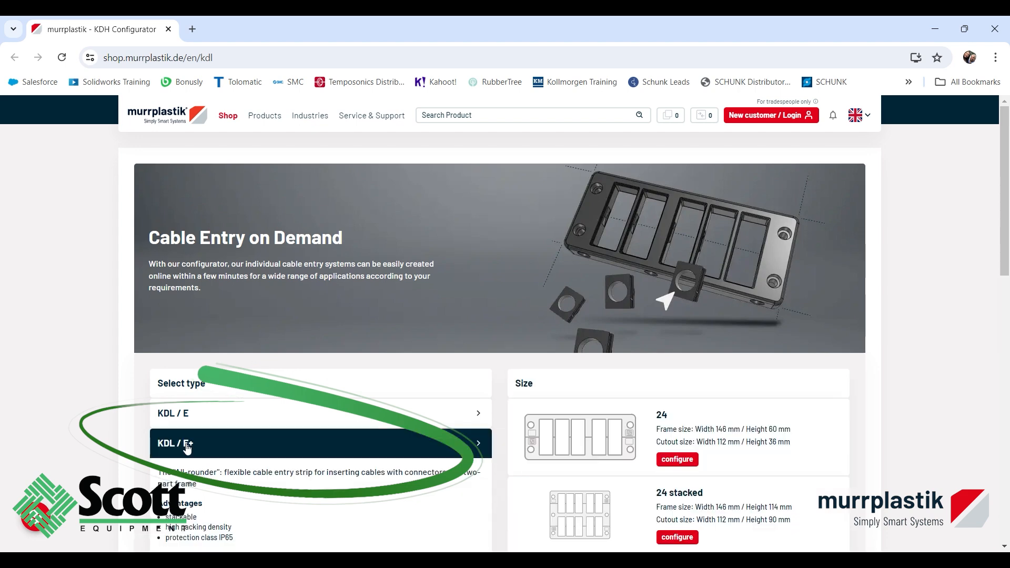
scroll(500, 398, "down", 3)
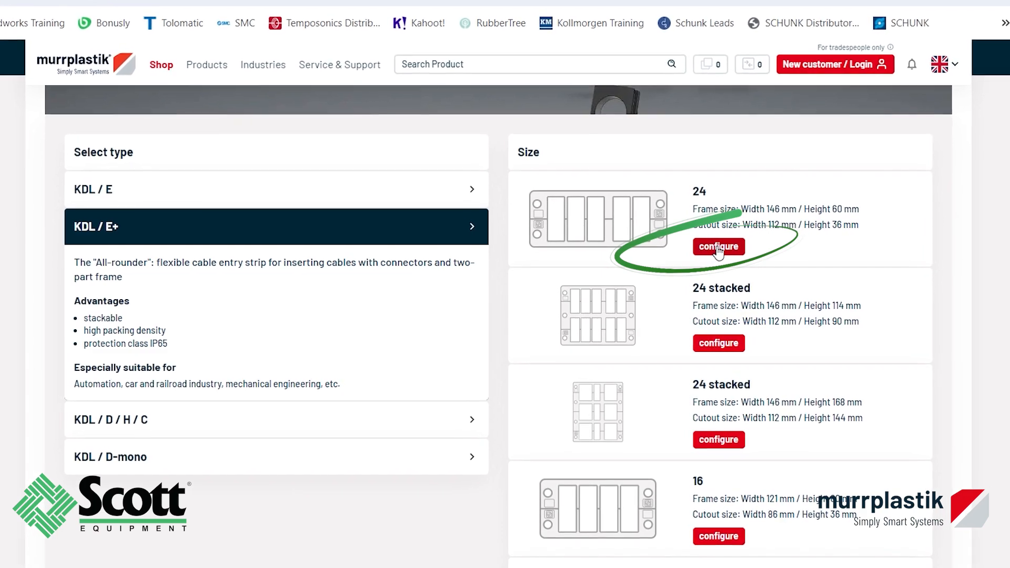
left_click(726, 246)
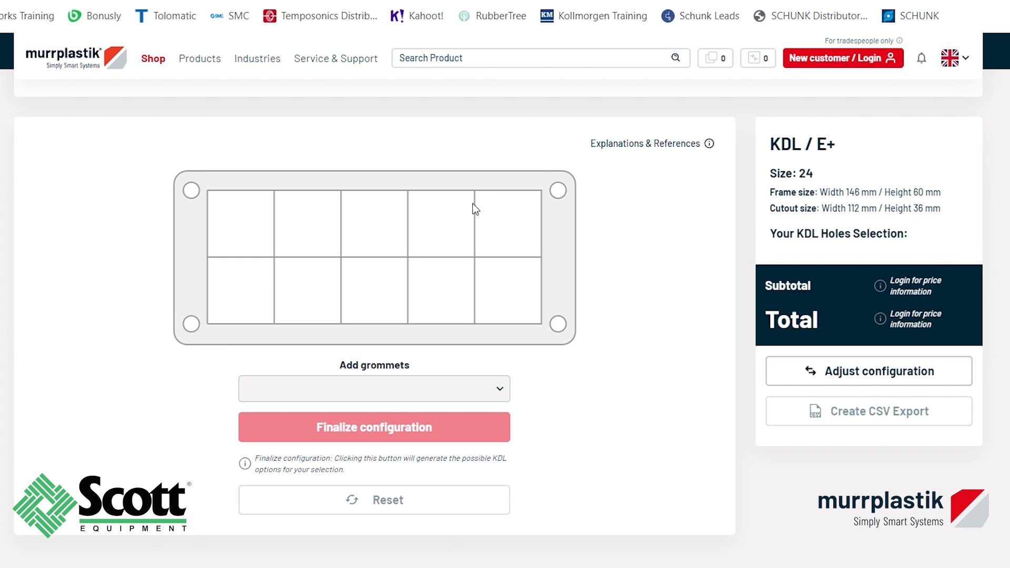
- Fill the four slots in the frame's first two columns with single-hole 9-10mm grommets
left_click(497, 392)
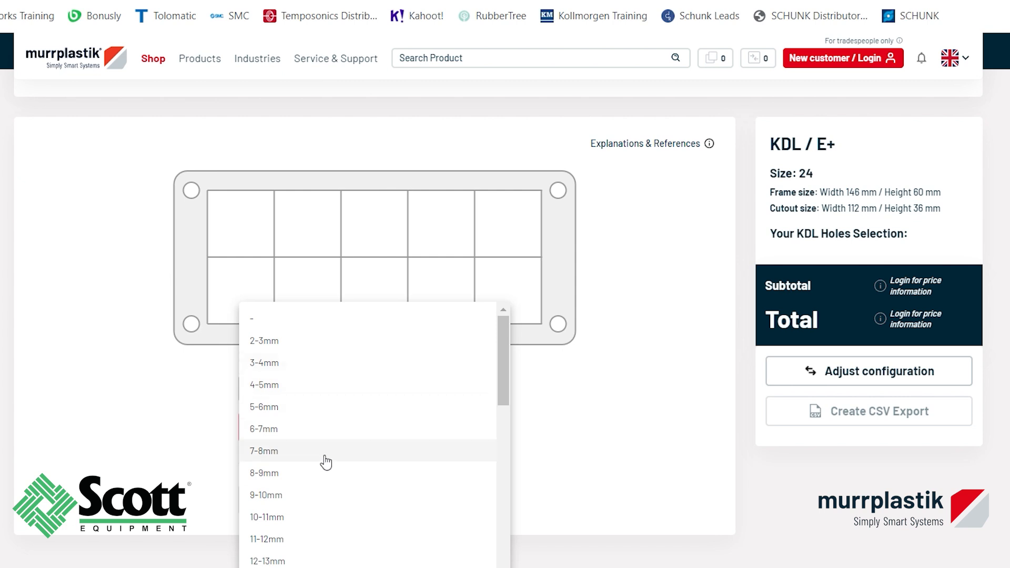
left_click(269, 501)
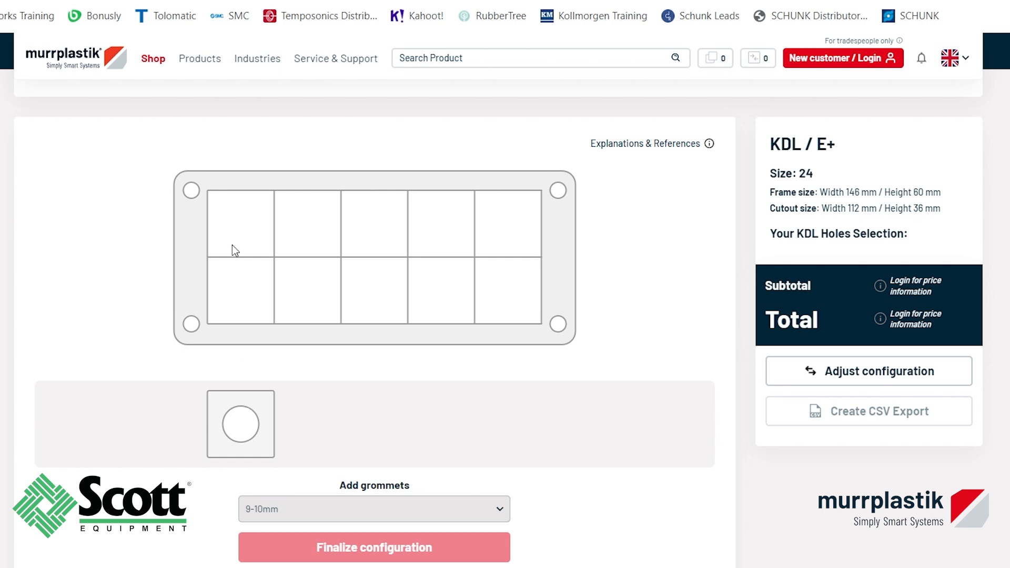
left_click_drag(252, 403, 259, 209)
left_click_drag(257, 388, 318, 211)
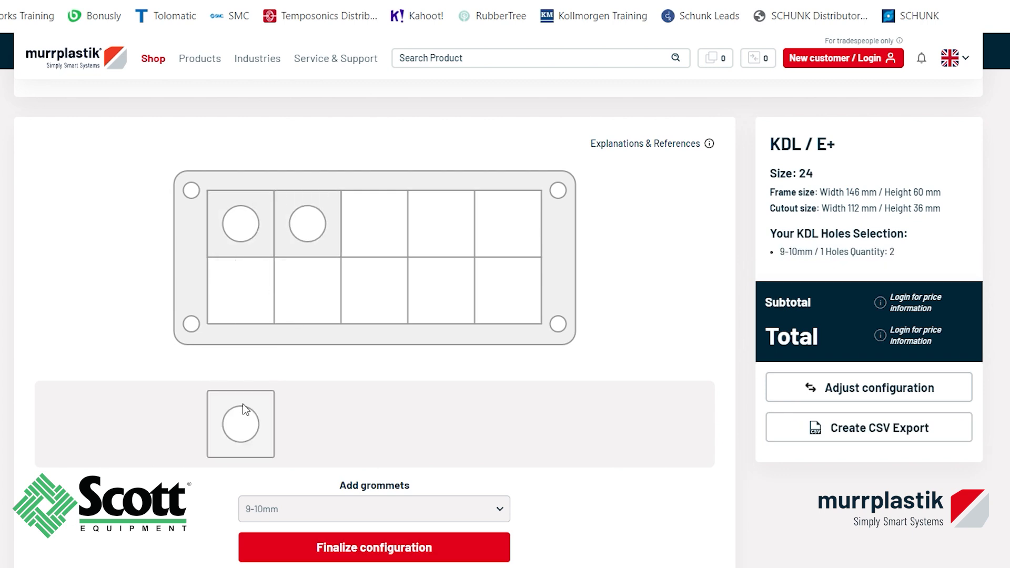
left_click_drag(242, 403, 242, 268)
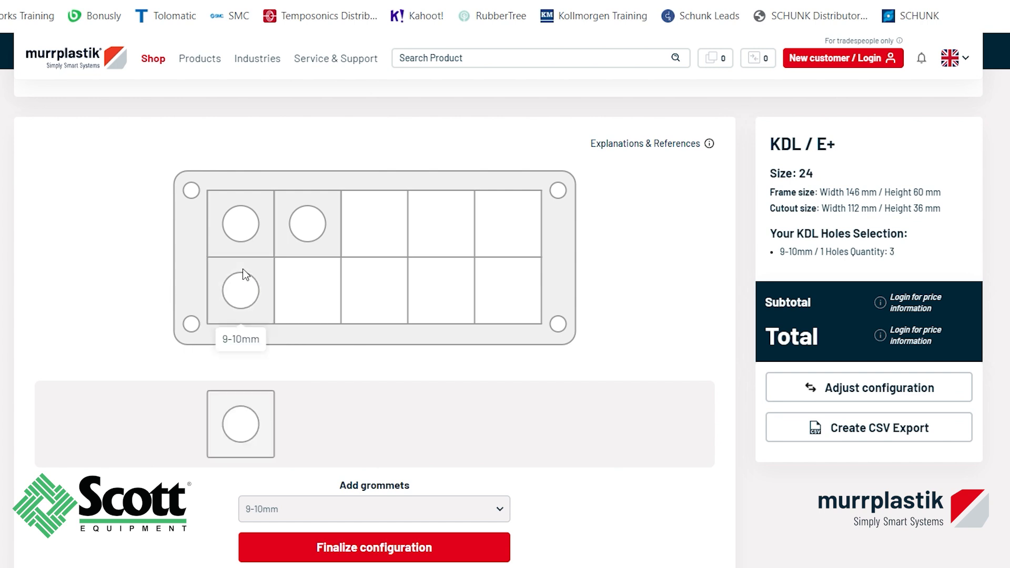
left_click_drag(264, 409, 334, 285)
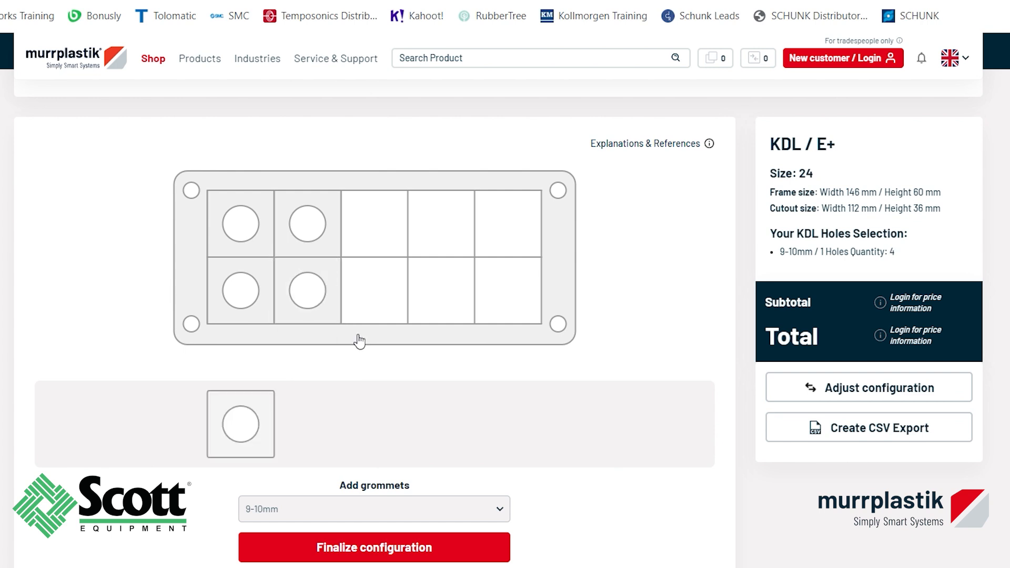
- Fill the remaining six slots in the frame's last three columns with two-hole 7-8mm grommets
left_click(493, 508)
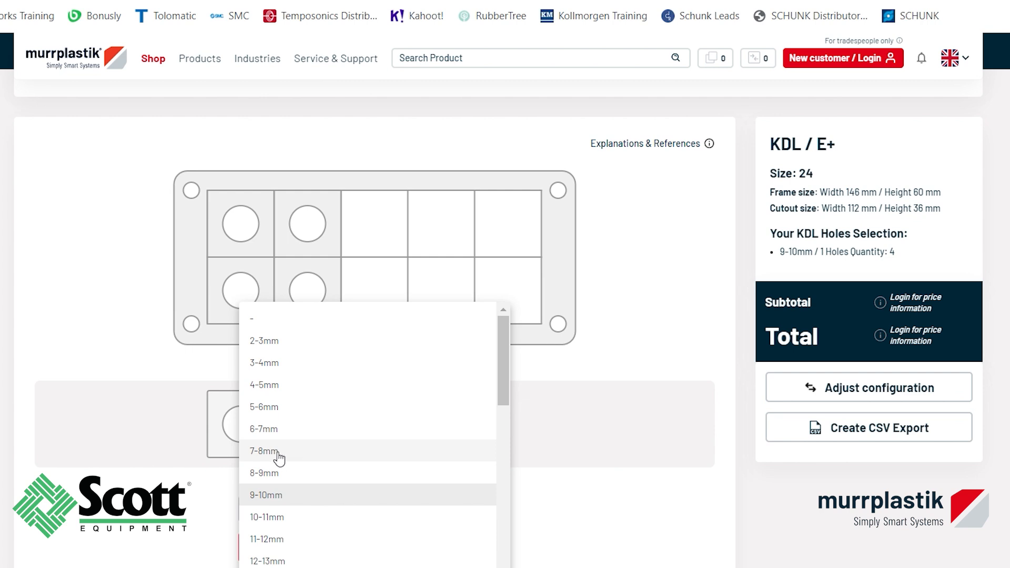
left_click(279, 458)
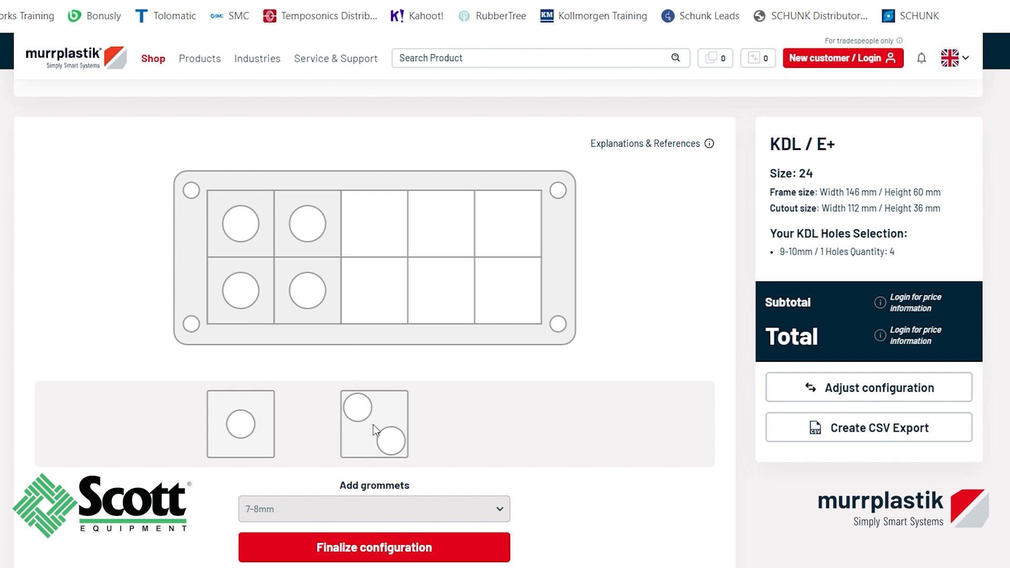
left_click_drag(374, 425, 382, 273)
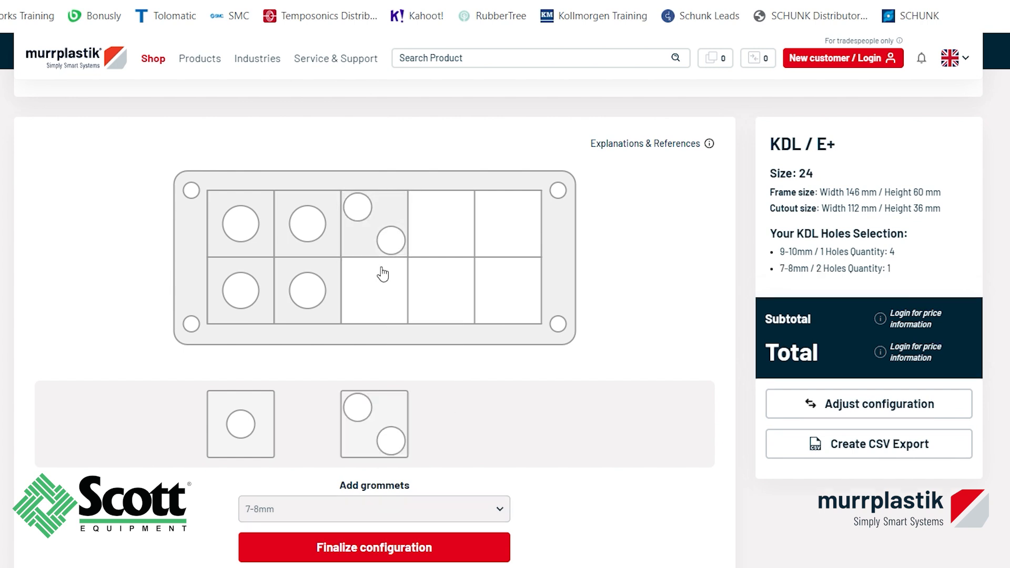
left_click_drag(381, 419, 492, 252)
left_click_drag(381, 428, 381, 305)
left_click_drag(362, 424, 438, 287)
left_click_drag(382, 429, 517, 299)
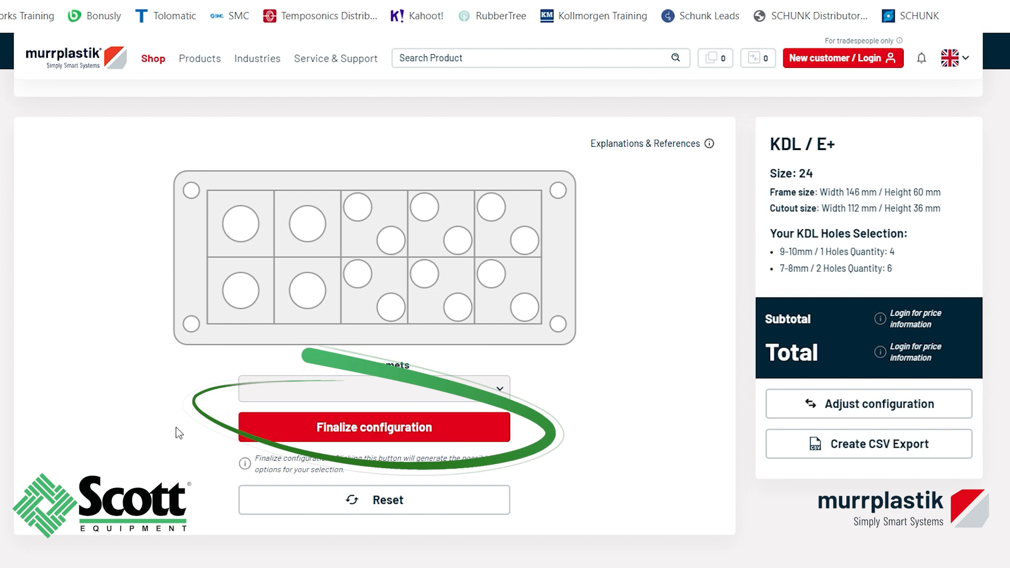
- Finalize the configuration with the 7-8mm grommets, choose the KDL/E+ 24/10: Black variant and review its product list
left_click(390, 429)
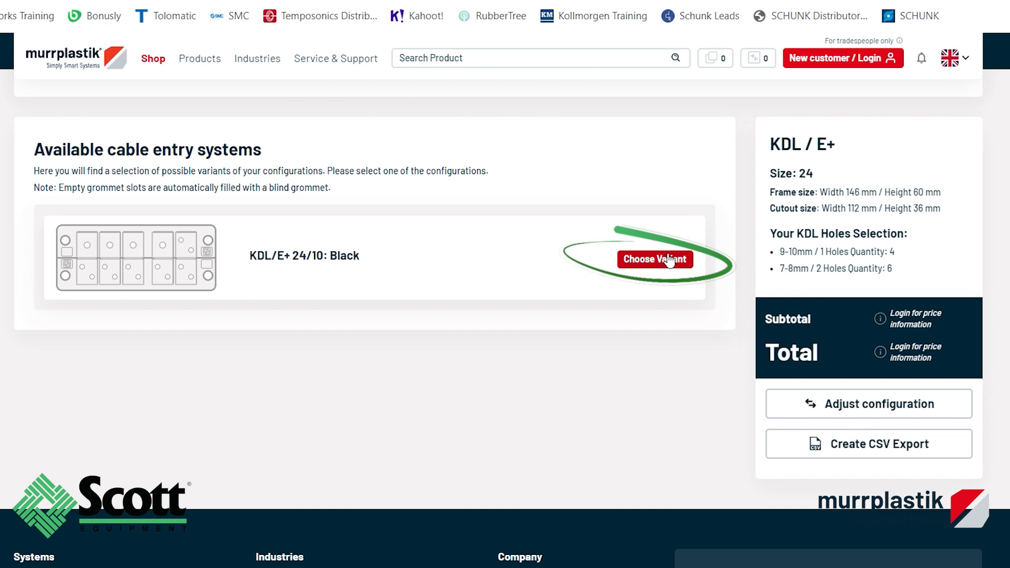
left_click(650, 261)
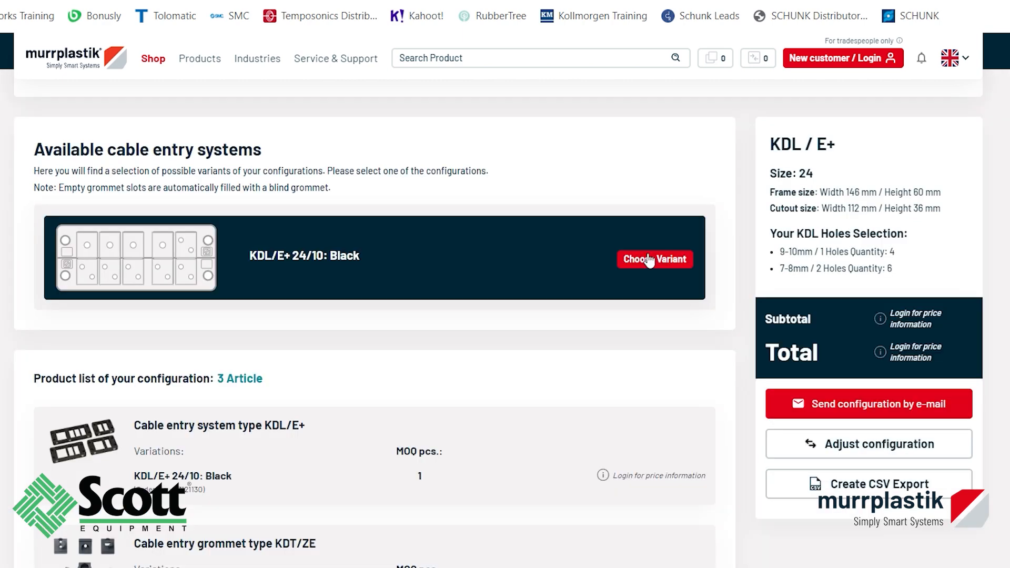
scroll(475, 323, "down", 5)
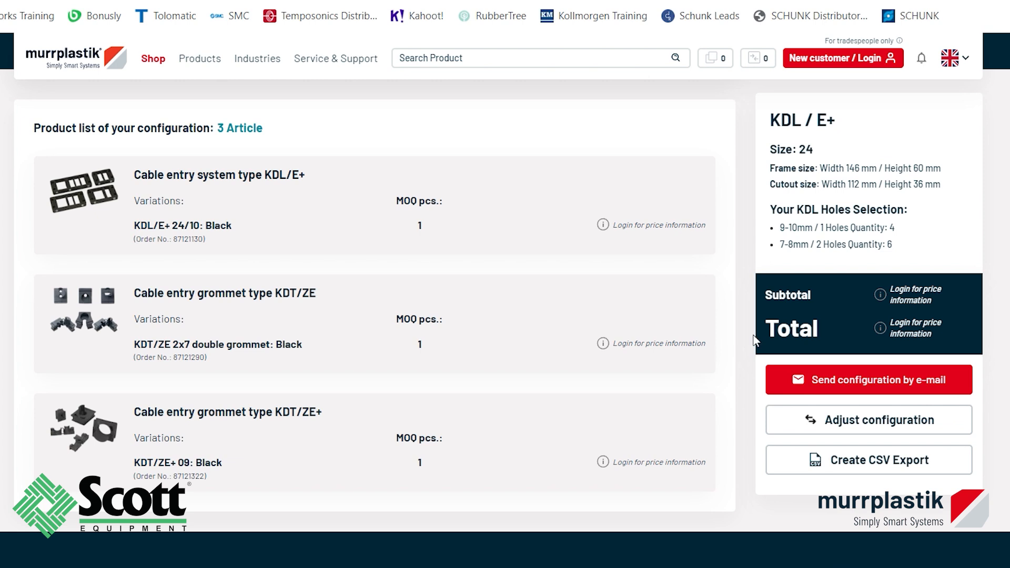
- Return to adjusting the configuration and reset the frame to remove all placed grommets
left_click(877, 424)
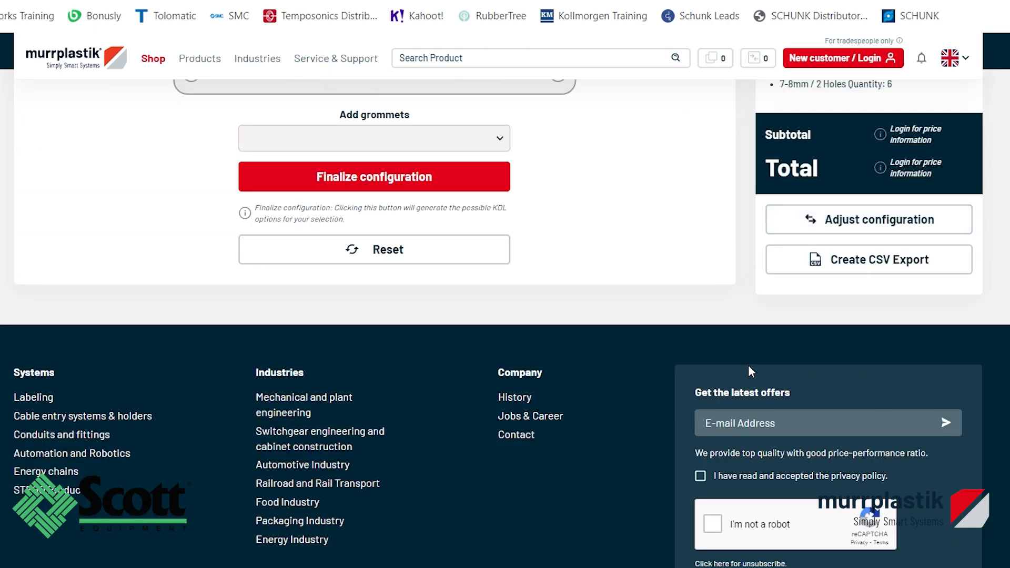
scroll(638, 261, "up", 3)
scroll(637, 261, "down", 1)
scroll(662, 307, "up", 2)
scroll(662, 307, "up", 1)
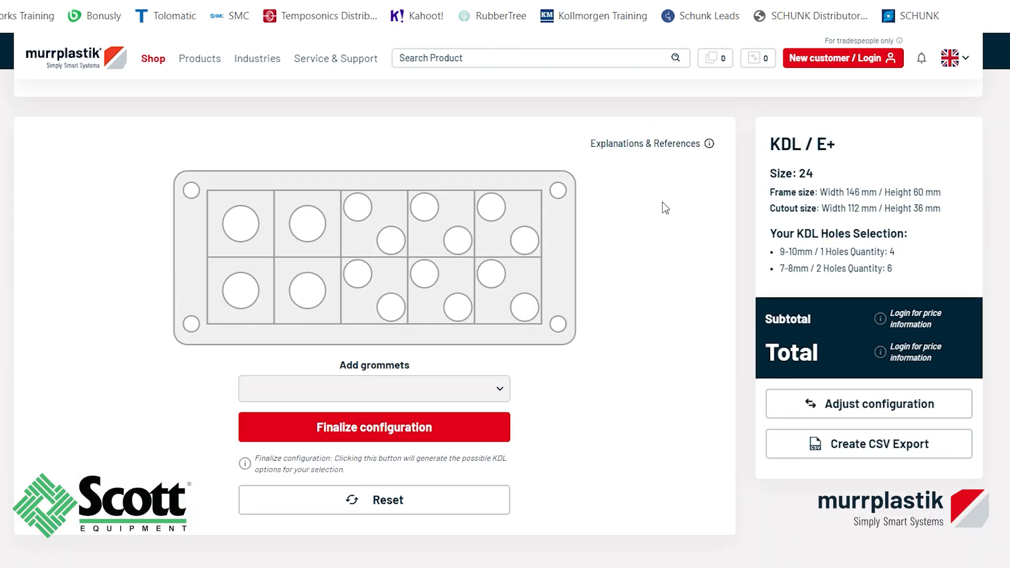
left_click(411, 502)
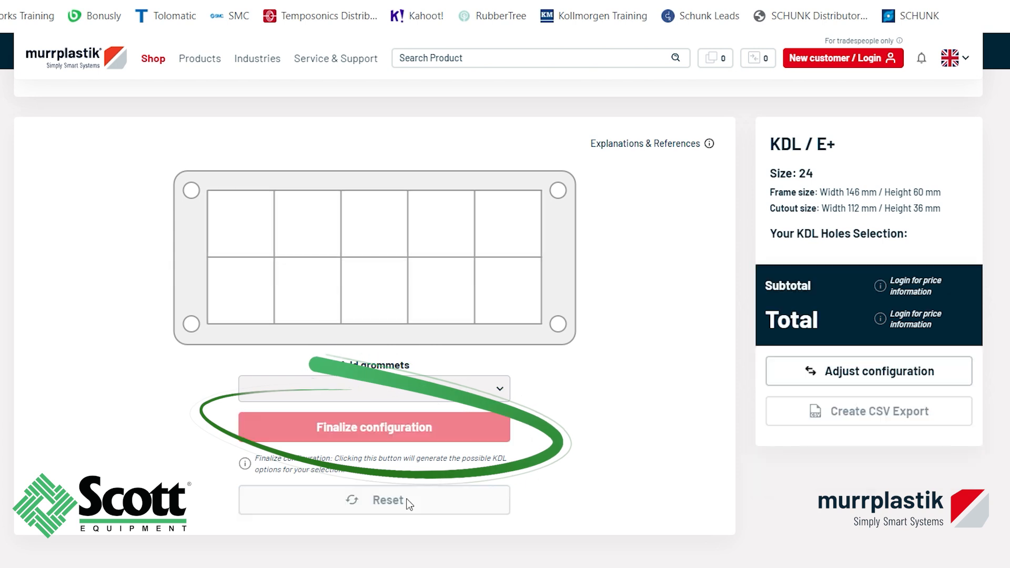
- Place single-hole 9-10mm grommets in the four slots of the emptied frame's first two columns
left_click(493, 388)
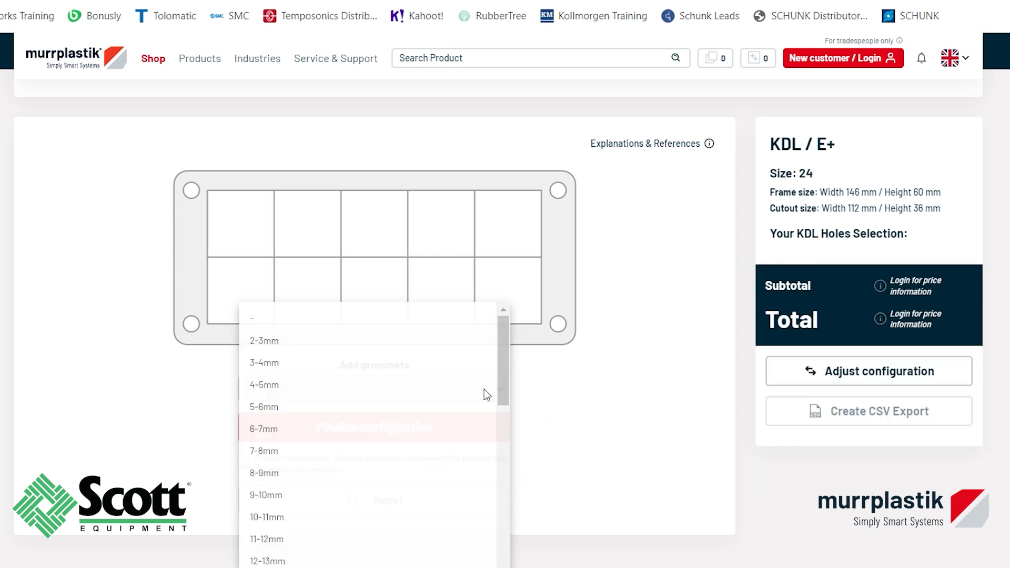
left_click(271, 503)
left_click_drag(258, 422, 319, 244)
left_click_drag(245, 430, 237, 291)
left_click_drag(242, 401, 310, 280)
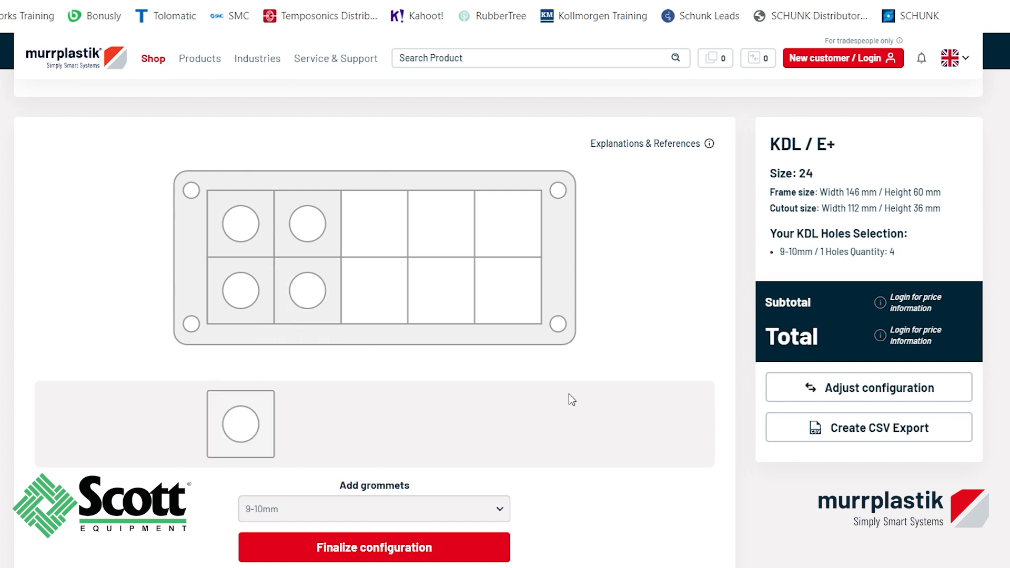
- Fill the six empty slots in the frame's last three columns with two-hole 5-6mm grommets
scroll(569, 394, "down", 2)
left_click(334, 430)
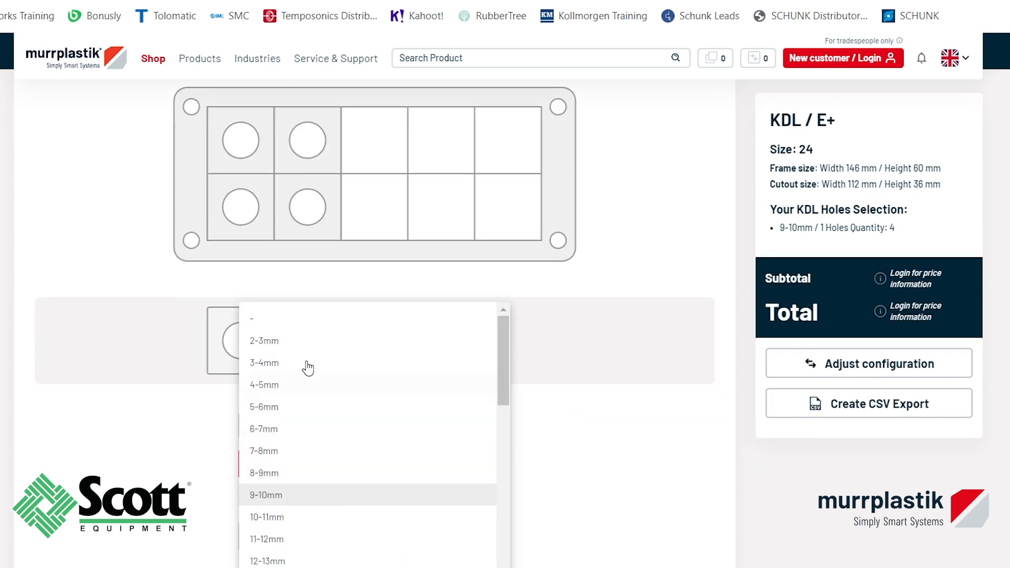
left_click(272, 409)
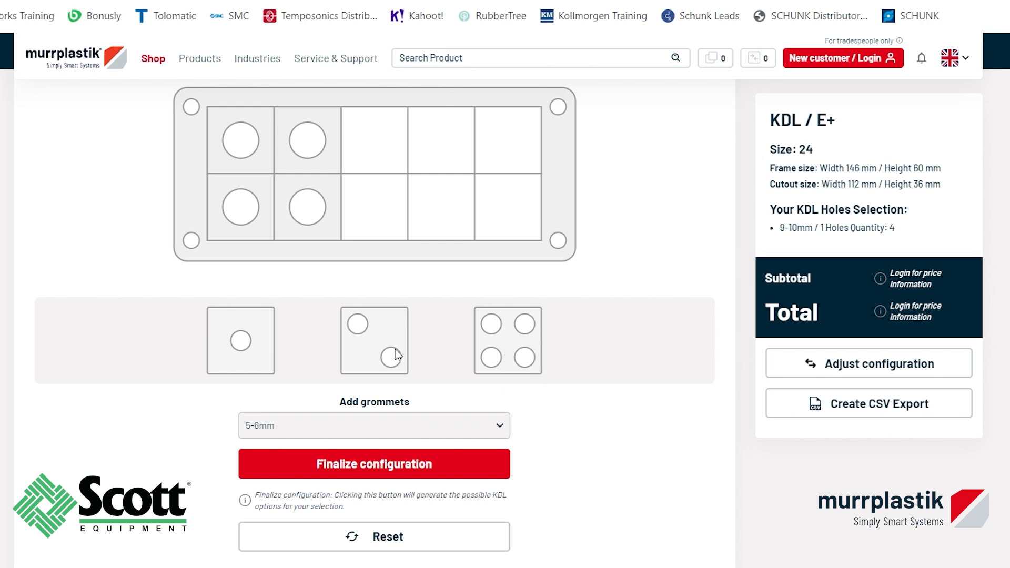
left_click_drag(365, 335, 373, 141)
left_click_drag(375, 353, 440, 153)
left_click_drag(401, 329, 377, 211)
left_click_drag(371, 313, 436, 210)
mouse_move(371, 348)
left_mouse_down()
mouse_move(428, 267)
mouse_move(492, 219)
left_mouse_up()
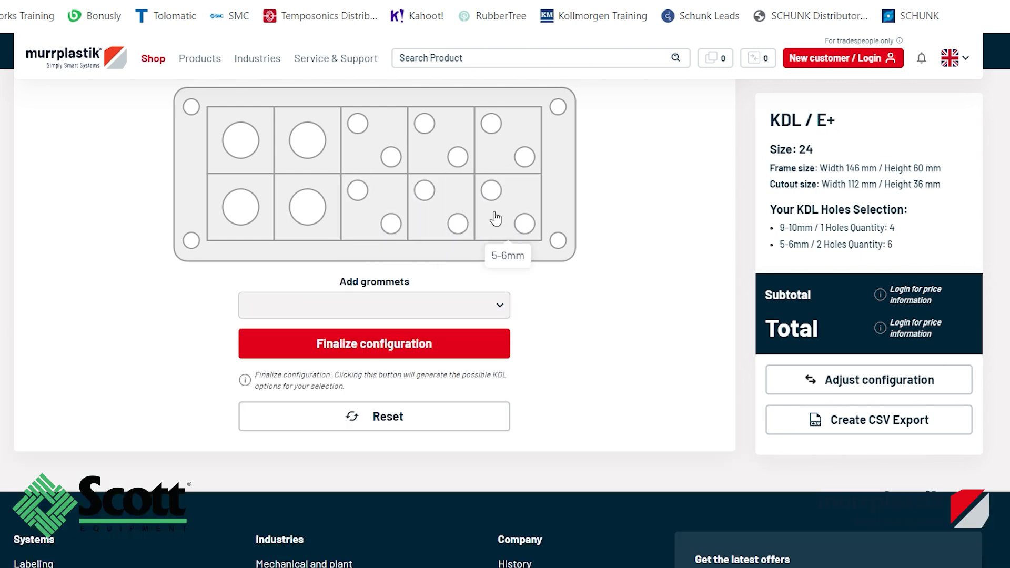
- Finalize the configuration with the 5-6mm grommets, choose the KDL/E+ 24/10: Black variant and review its product list
left_click(375, 347)
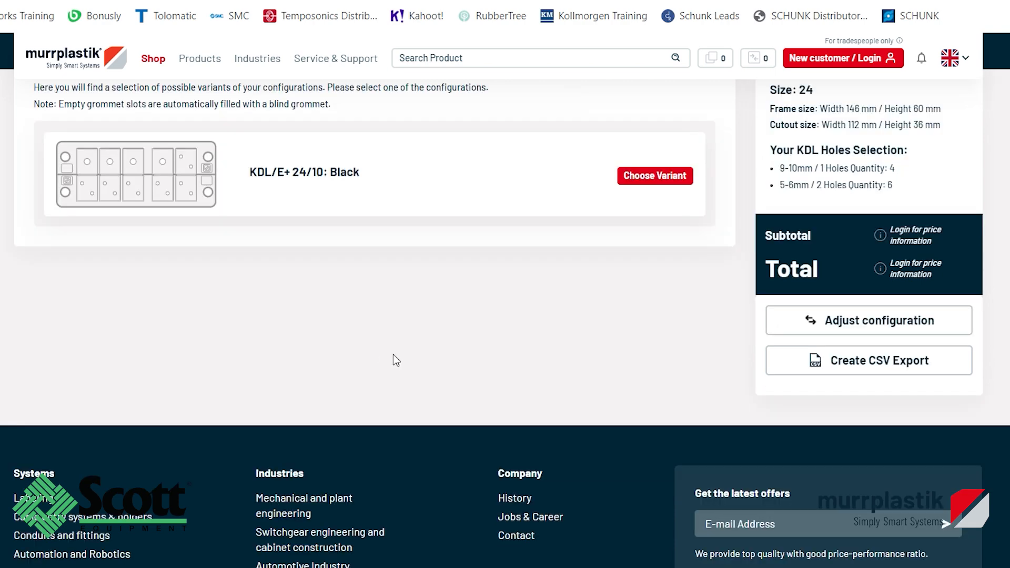
left_click(651, 177)
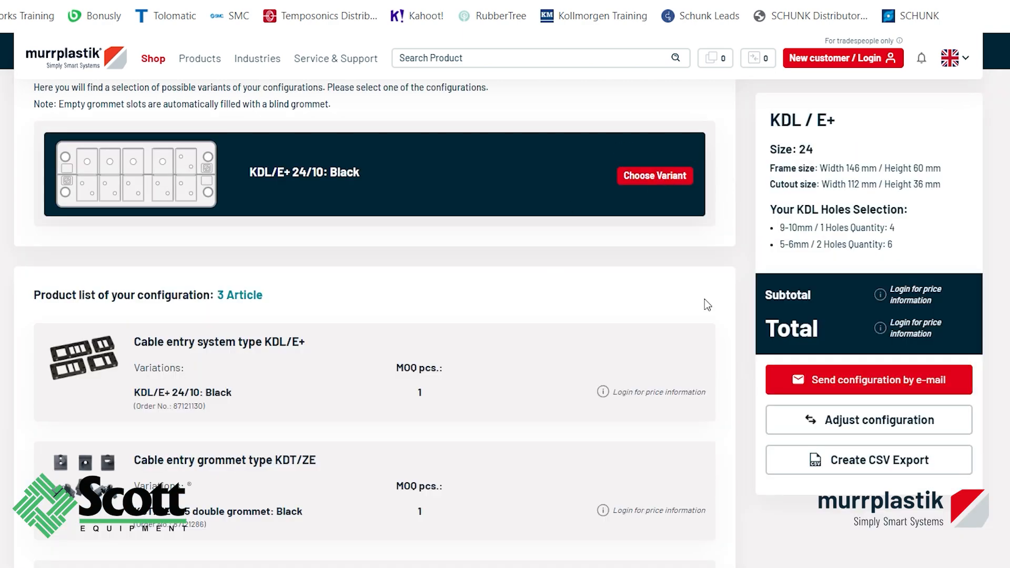
scroll(727, 305, "down", 3)
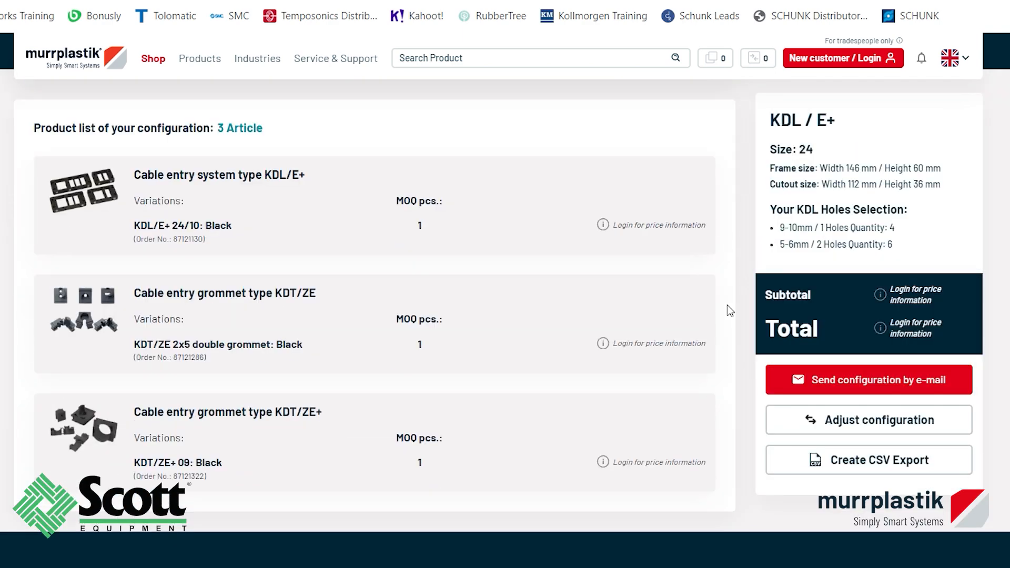